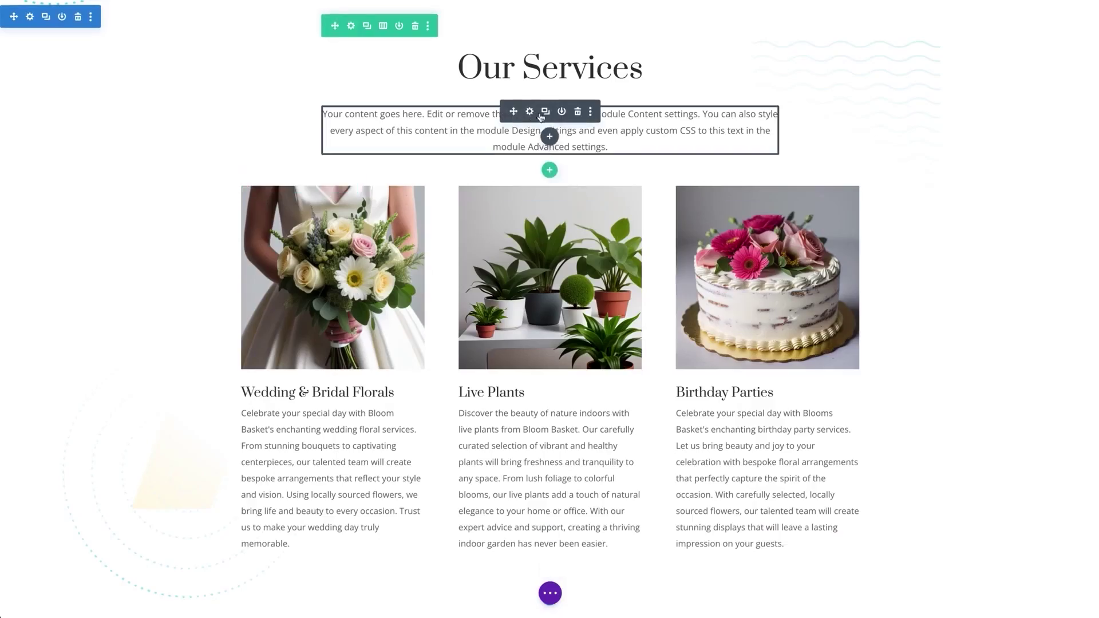
# Generate the body text with AI from the prompt 'Describe our range of floral services'
pyautogui.click(533, 113)
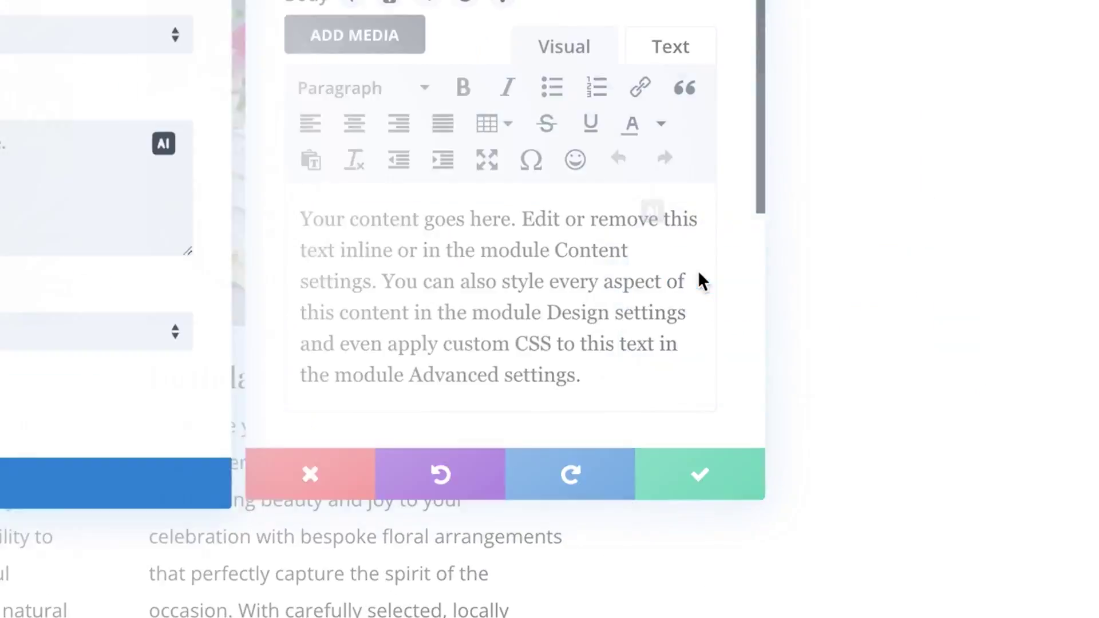
pyautogui.click(898, 318)
pyautogui.write('Describe our range of floral services')
pyautogui.click(555, 549)
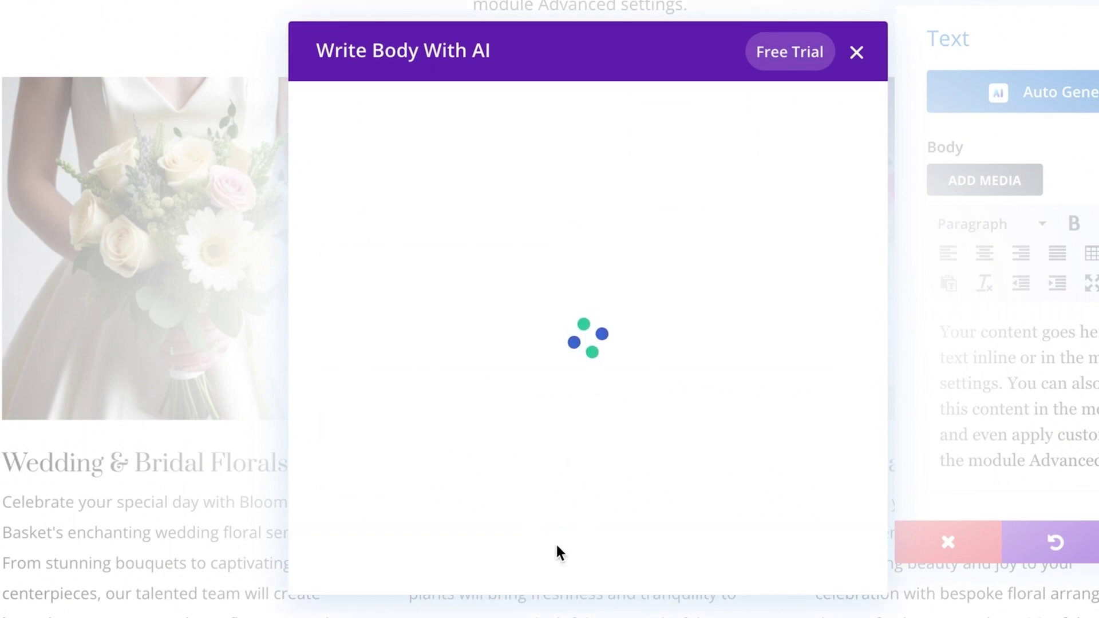
# Refine the body text for 'San Francisco floral services', shorten it, and apply it
pyautogui.click(555, 506)
pyautogui.write('Target the keyword "San Francisco floral services"')
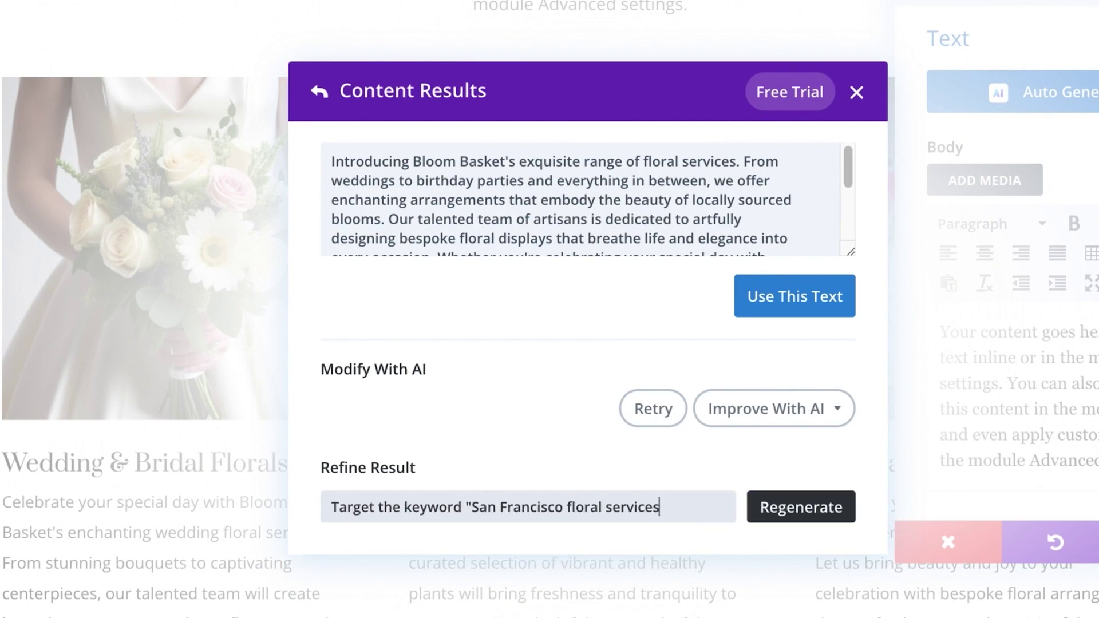
pyautogui.click(796, 512)
pyautogui.click(773, 409)
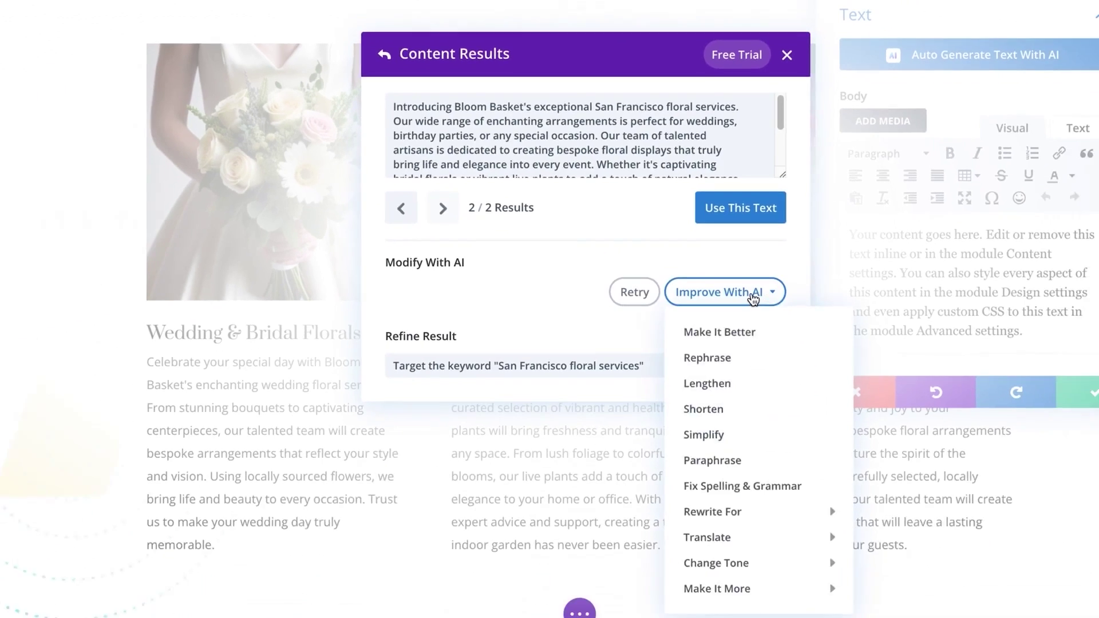
pyautogui.click(759, 575)
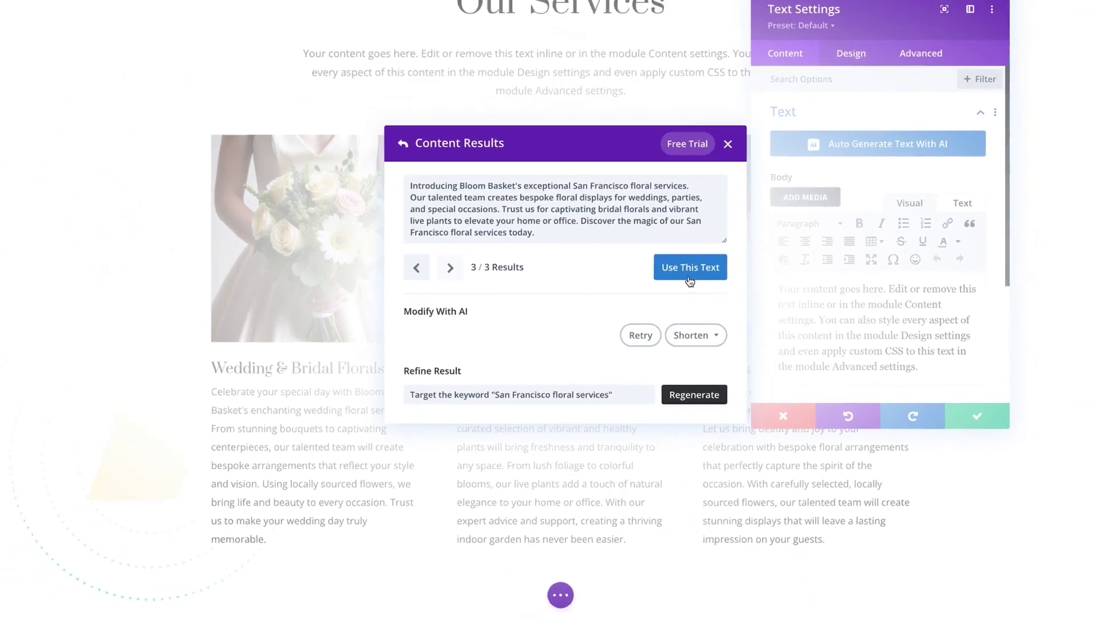
pyautogui.click(736, 202)
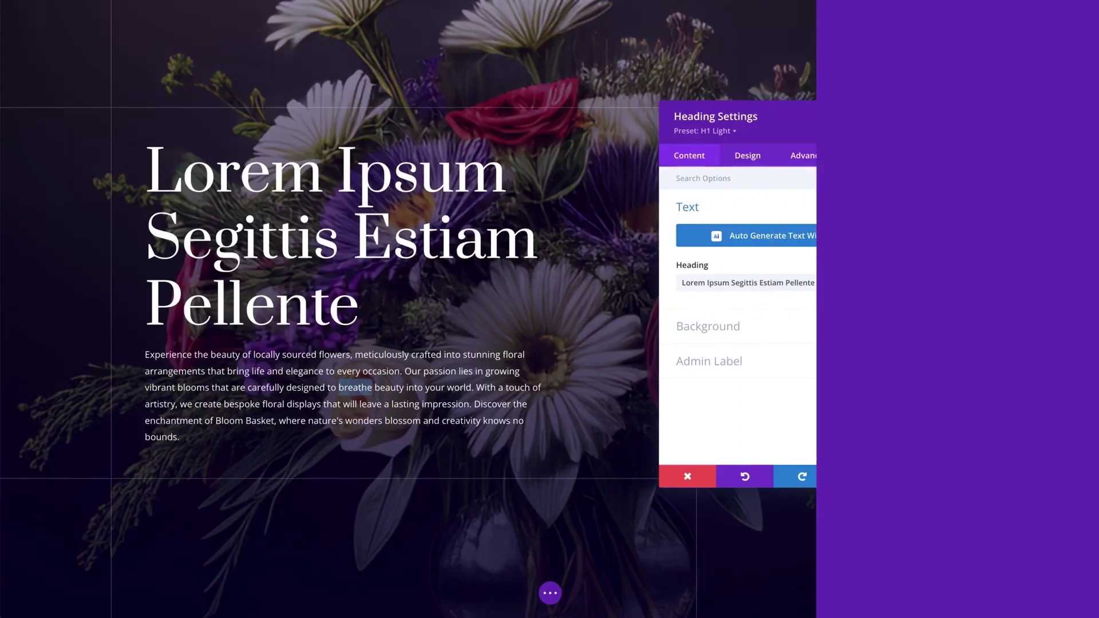
# Generate the heading with AI from 'A compelling title for my website's homepage' and apply it
pyautogui.click(824, 277)
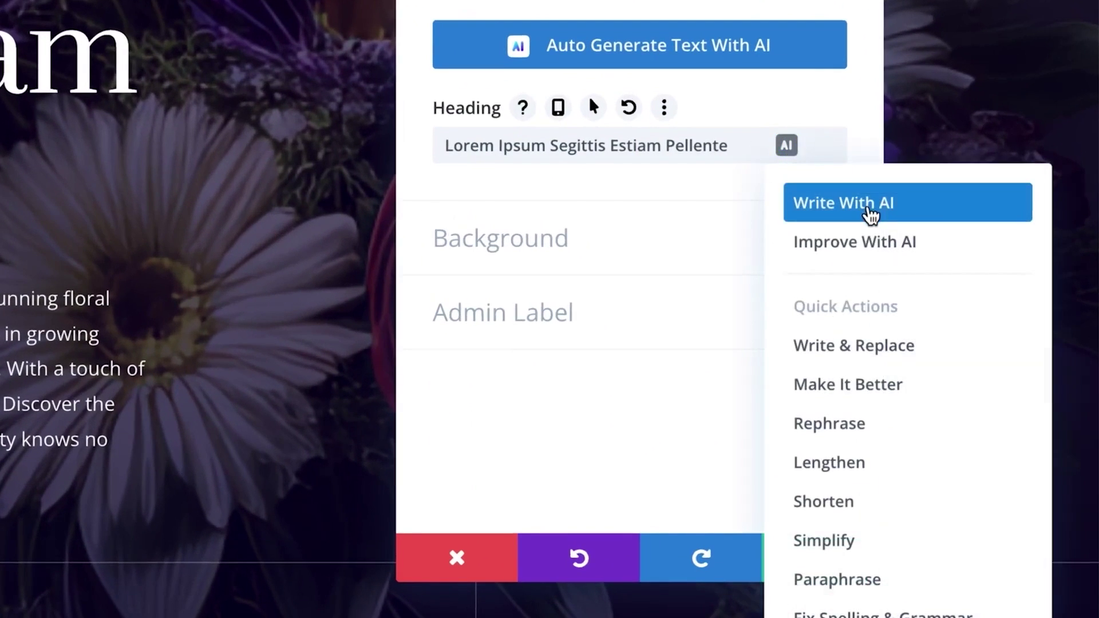
pyautogui.click(871, 212)
pyautogui.write("A compelling title for my website's homepage")
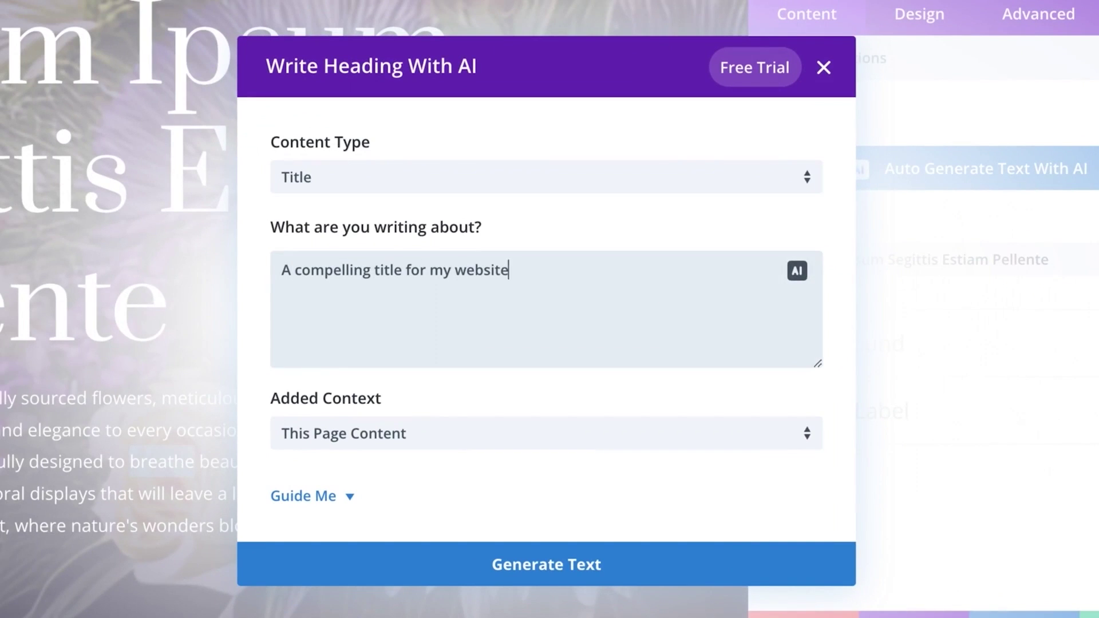
pyautogui.click(530, 550)
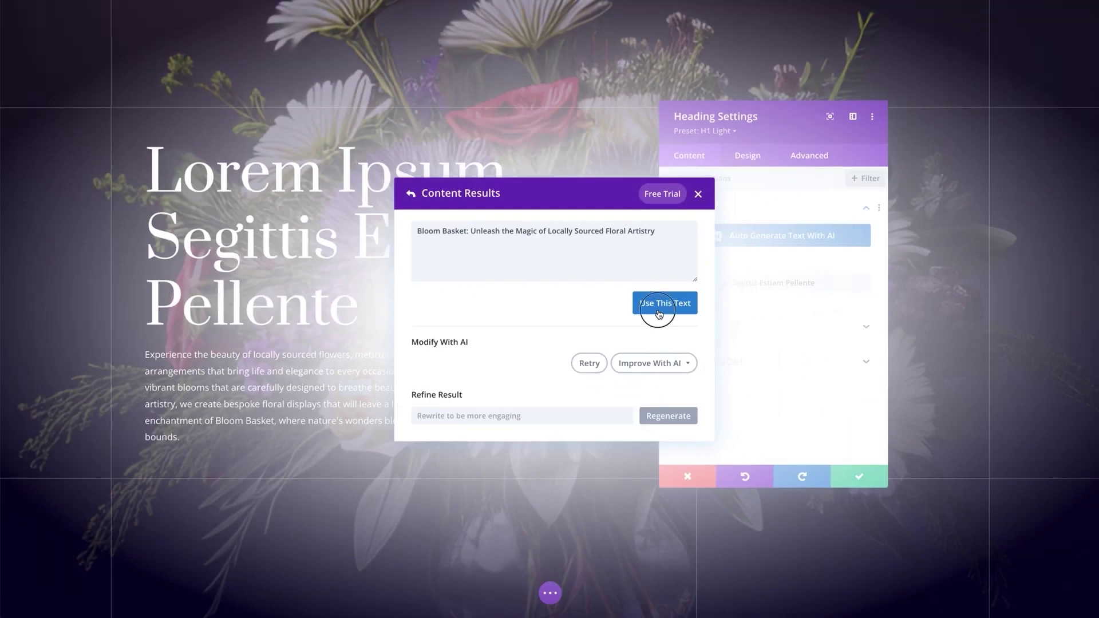
pyautogui.click(758, 296)
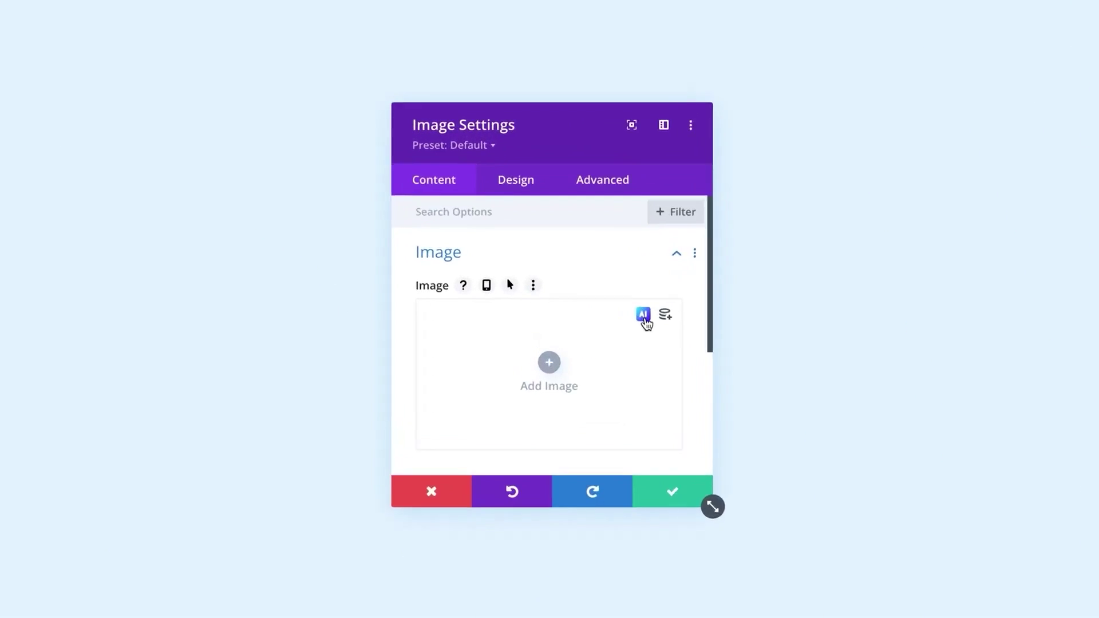
pyautogui.click(640, 313)
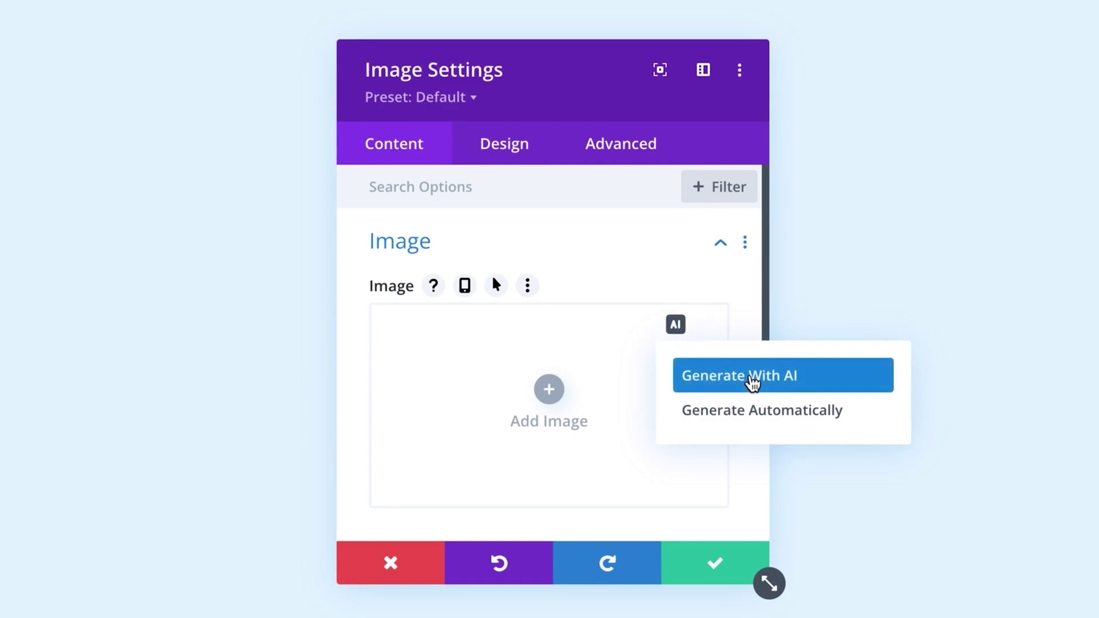
# Generate AI images of a spicy burger bursting into flame on a dark slate table
pyautogui.click(750, 381)
pyautogui.click(567, 373)
pyautogui.write('A spicy burger busting into flame with fiery heat and flavor, dark slate table, dark background')
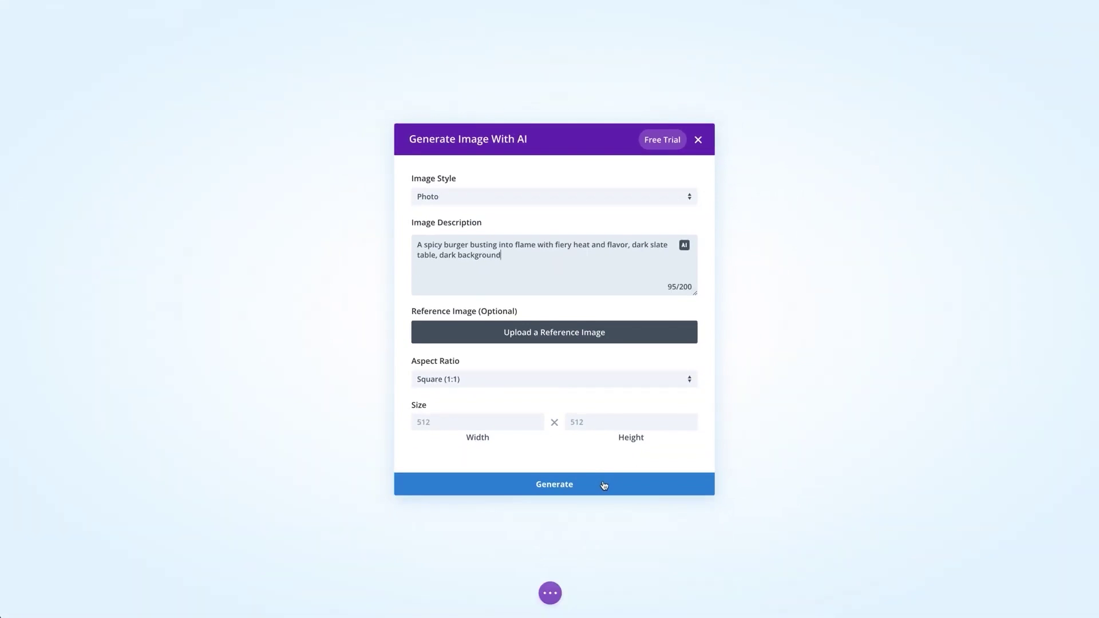
pyautogui.click(602, 483)
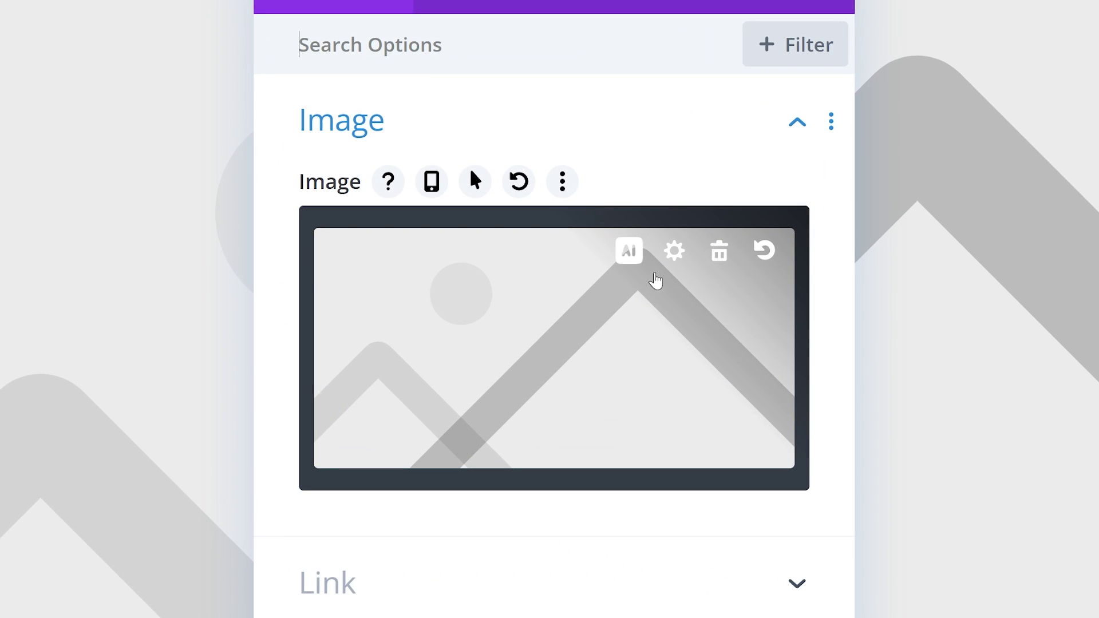
# Open the Generate With AI image form for the placeholder image module
pyautogui.click(632, 253)
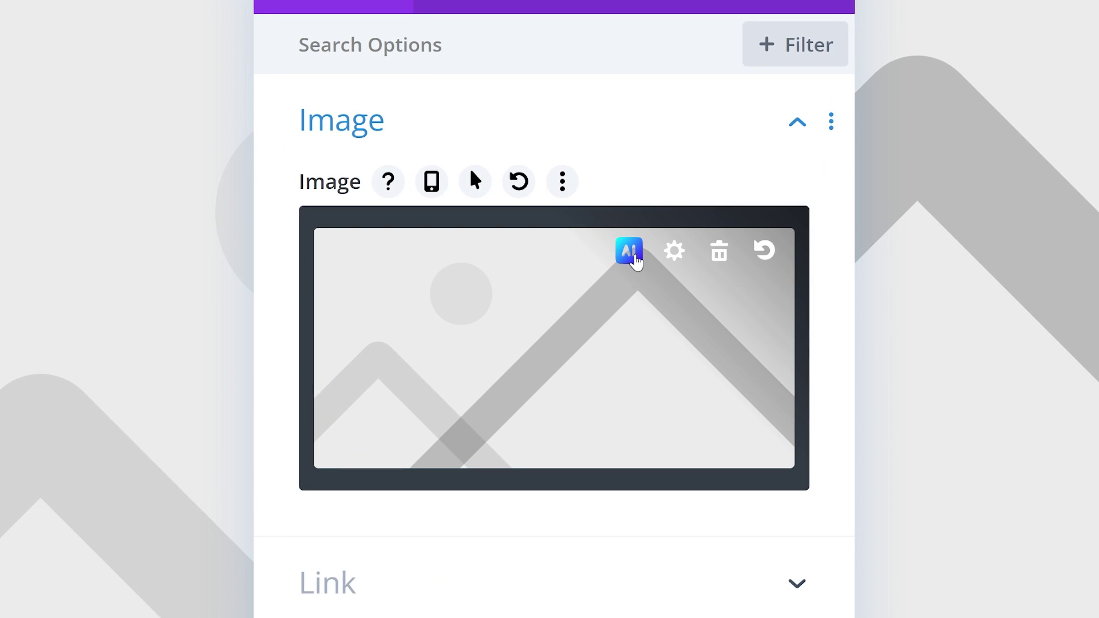
pyautogui.click(921, 333)
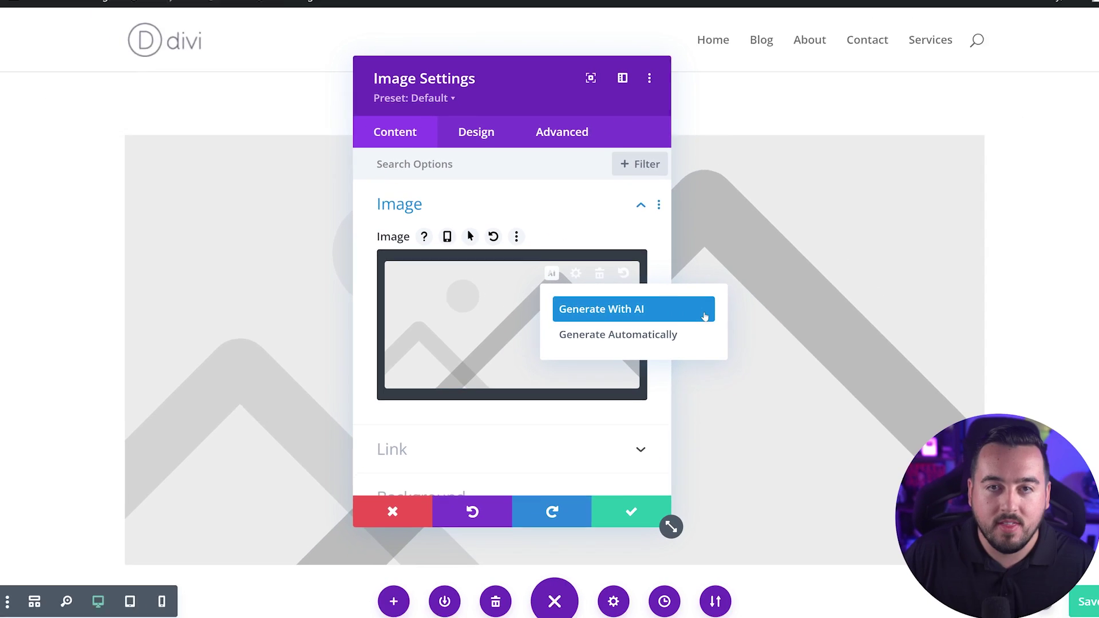
pyautogui.click(920, 331)
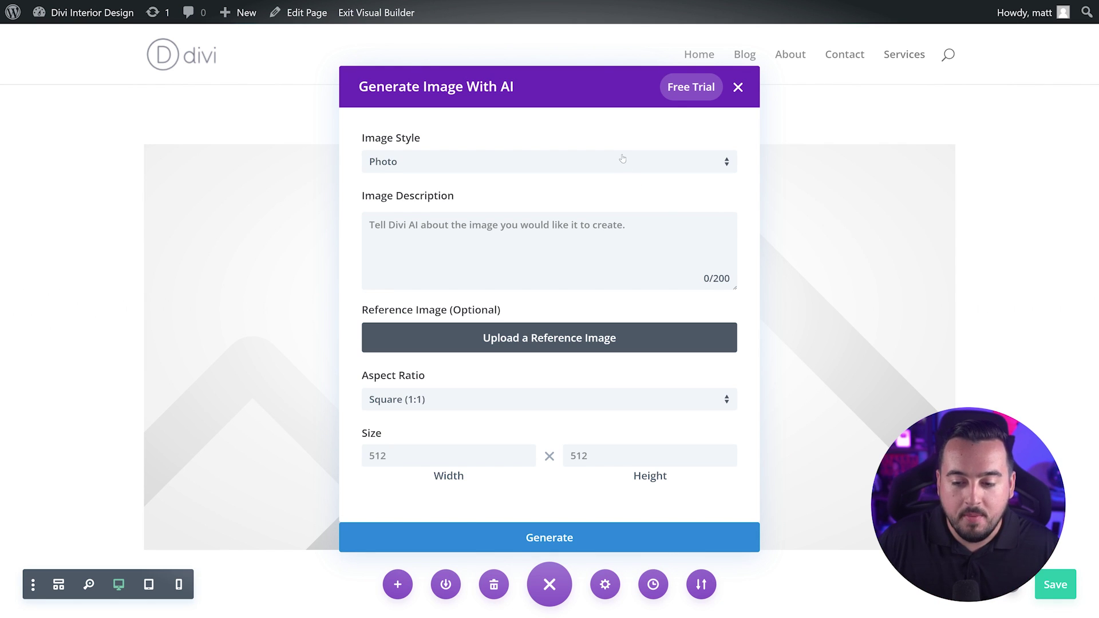
# Keep the image style at Photo and the aspect ratio at Square (1:1)
pyautogui.click(621, 159)
pyautogui.scroll(-2, 608, 164)
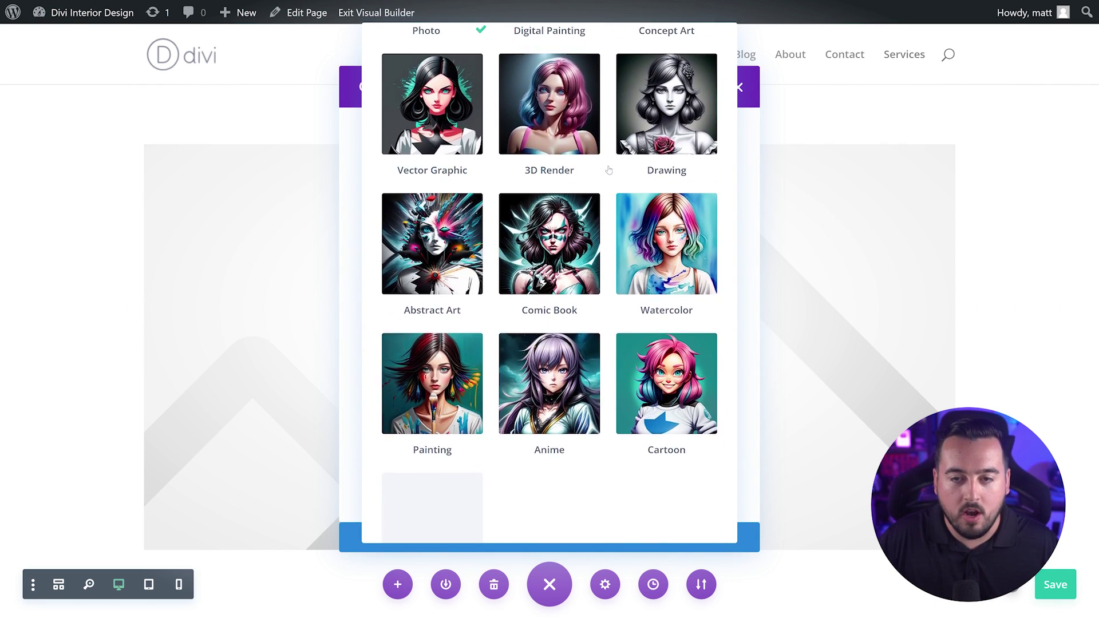
pyautogui.scroll(2, 608, 164)
pyautogui.click(754, 150)
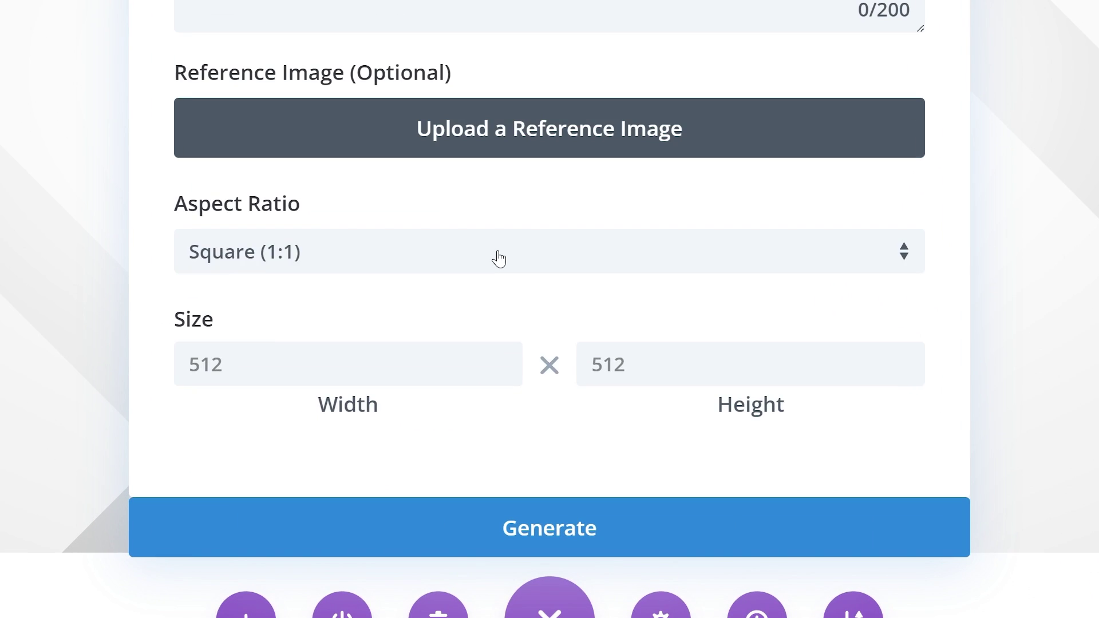
pyautogui.click(499, 259)
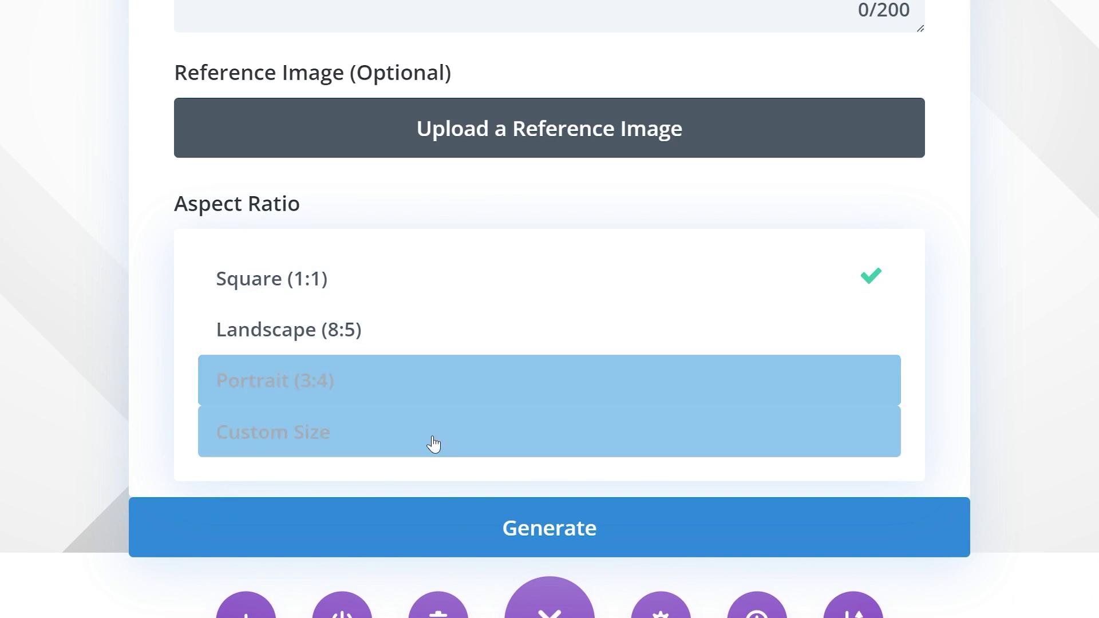
pyautogui.press('Escape')
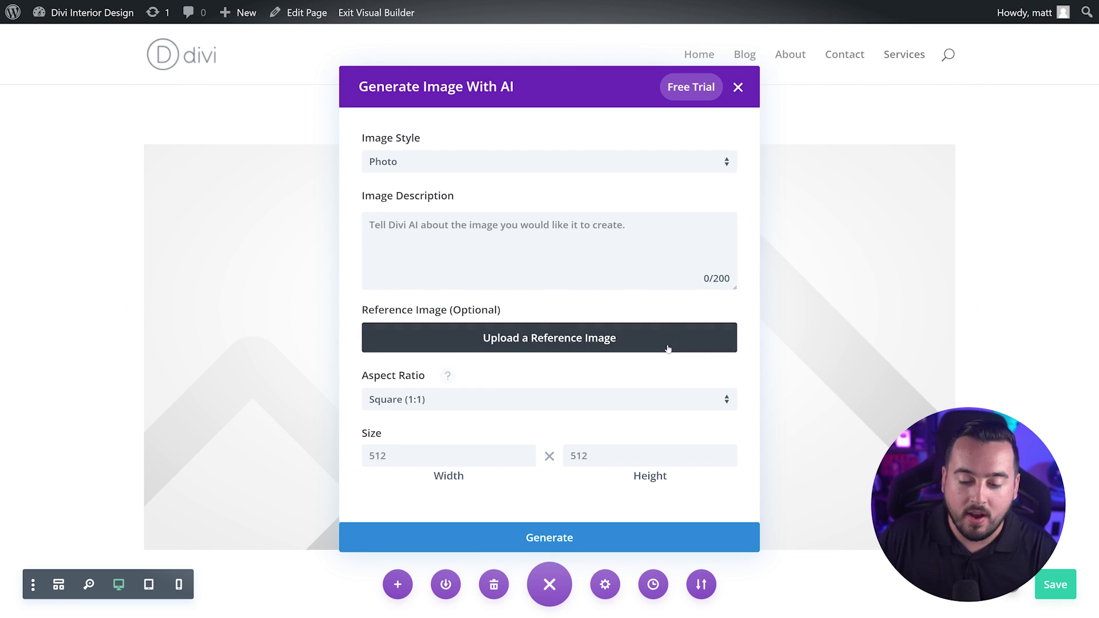
# Set the dough cup photo from the Media Library as the reference image
pyautogui.click(587, 339)
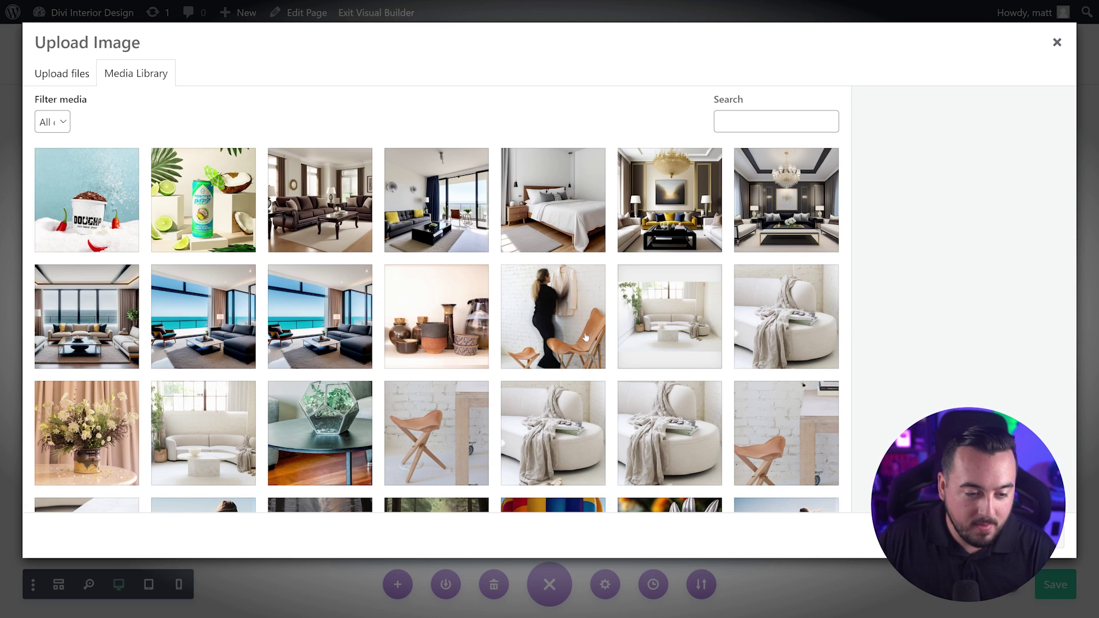
pyautogui.click(72, 209)
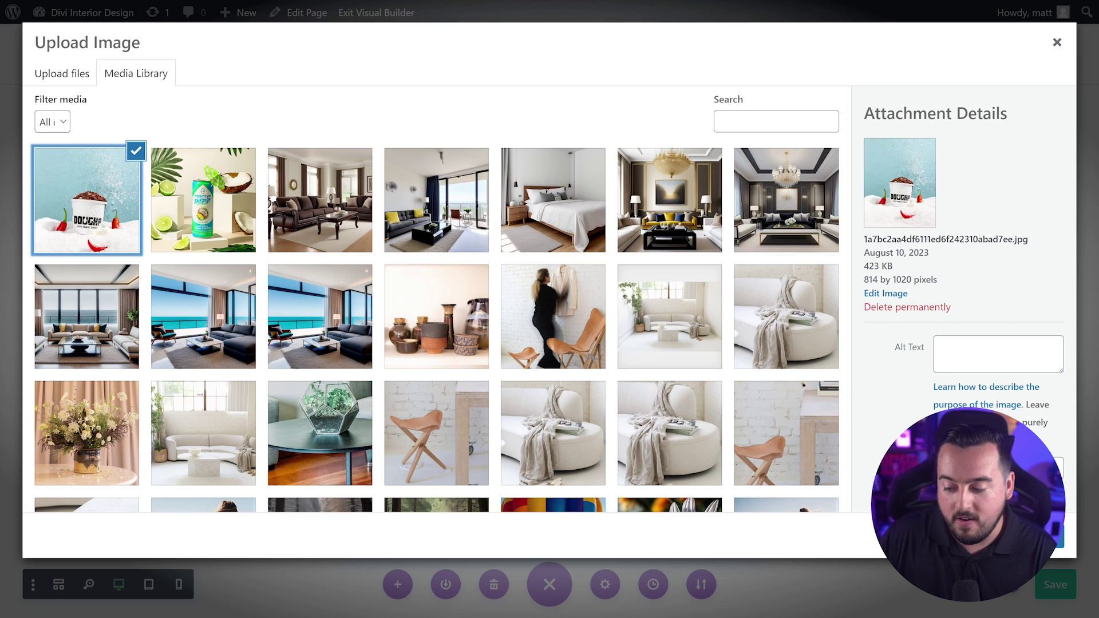
pyautogui.click(900, 541)
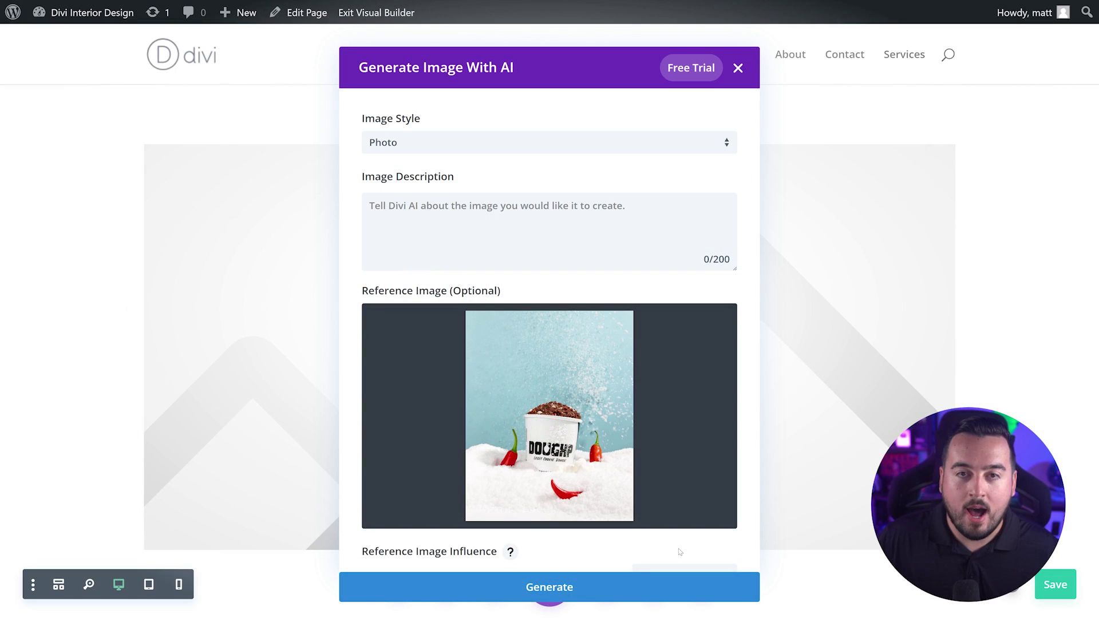
# Keep Photo style and paste the green Christmas candle with gingerbread men prompt as the description
pyautogui.scroll(-1, 679, 551)
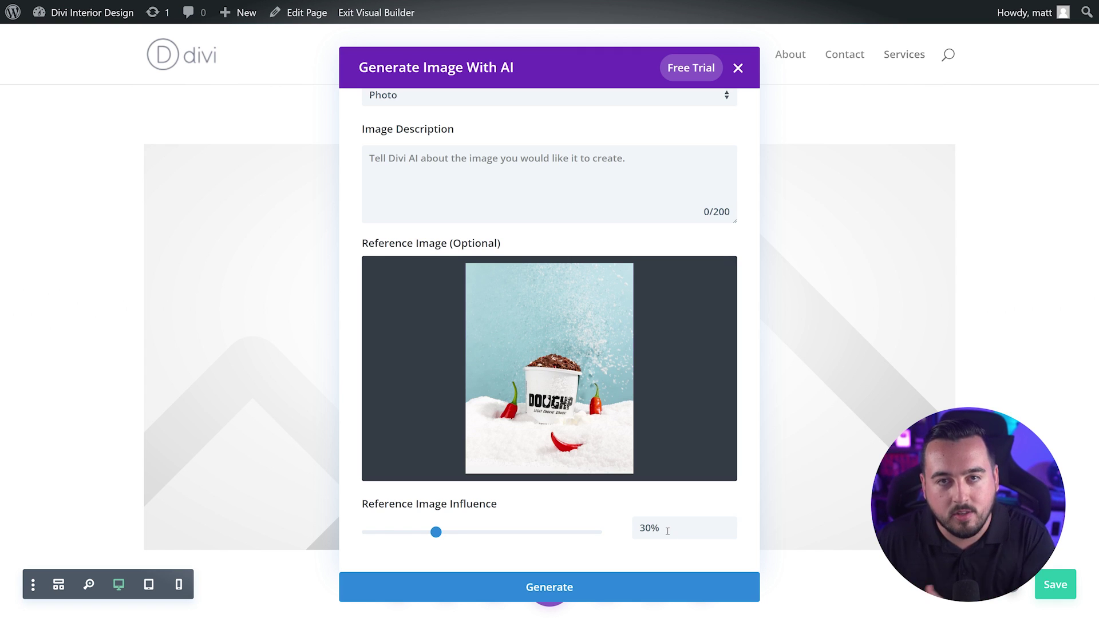
pyautogui.scroll(2, 667, 531)
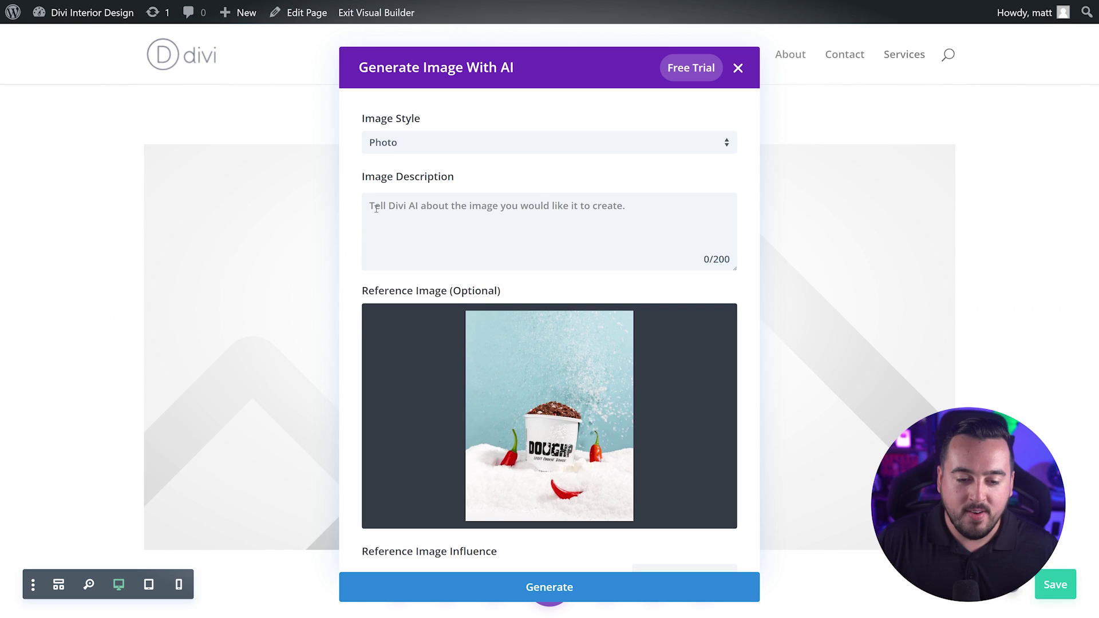
pyautogui.click(403, 137)
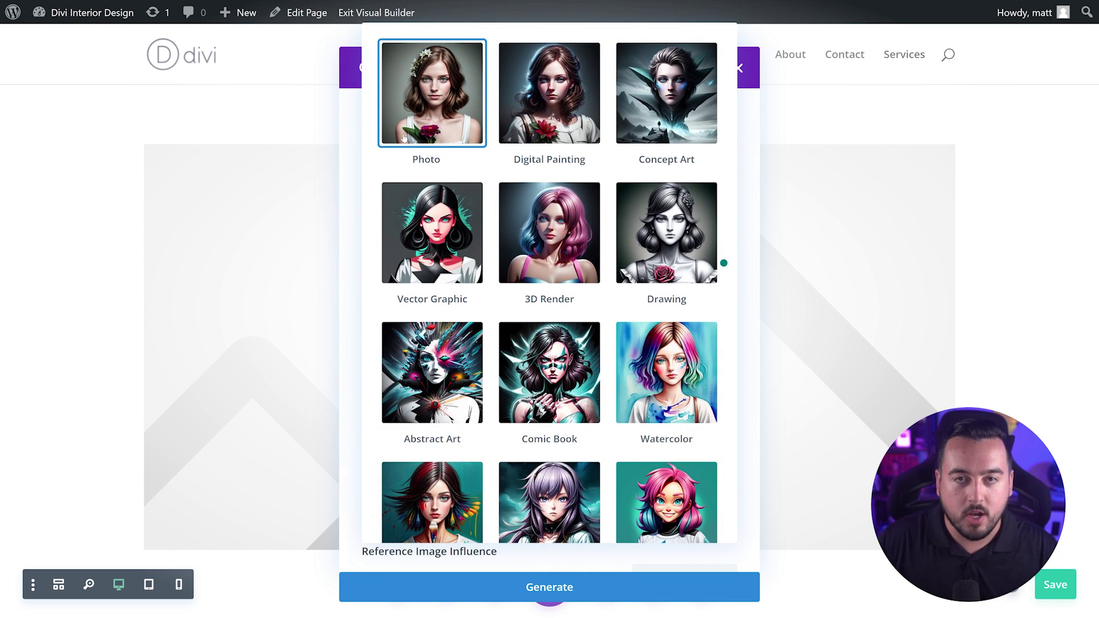
pyautogui.click(404, 138)
pyautogui.click(410, 243)
pyautogui.write('product photography, green christmas candle in the snow surrounded by gingerbread men, snowing')
pyautogui.scroll(-1, 360, 258)
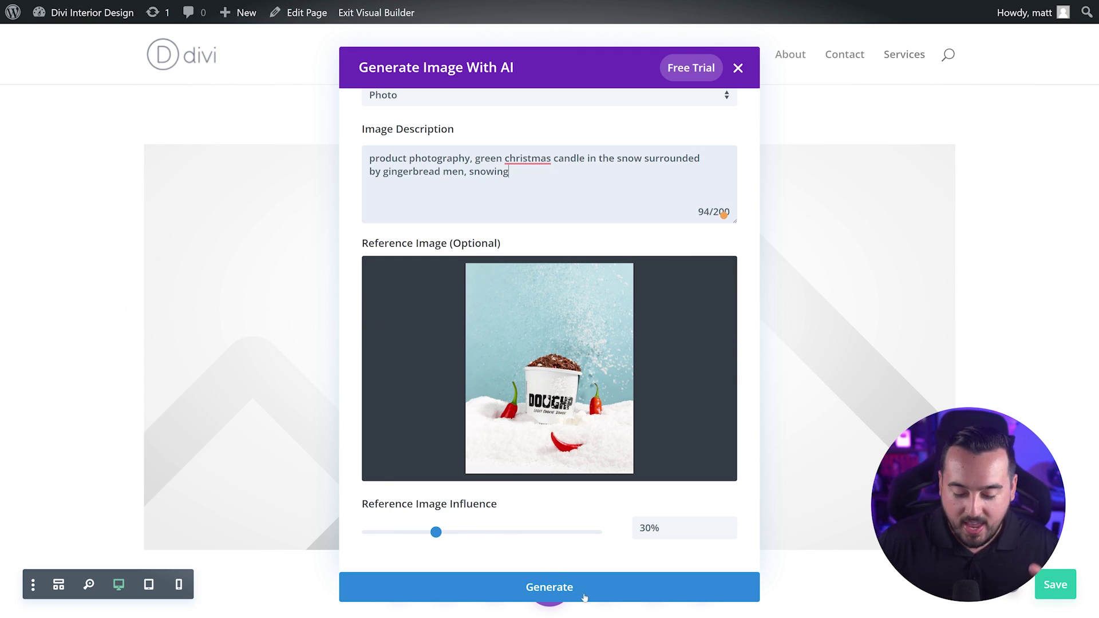
# Generate four candle images from the prompt and reference image, then review them
pyautogui.click(584, 596)
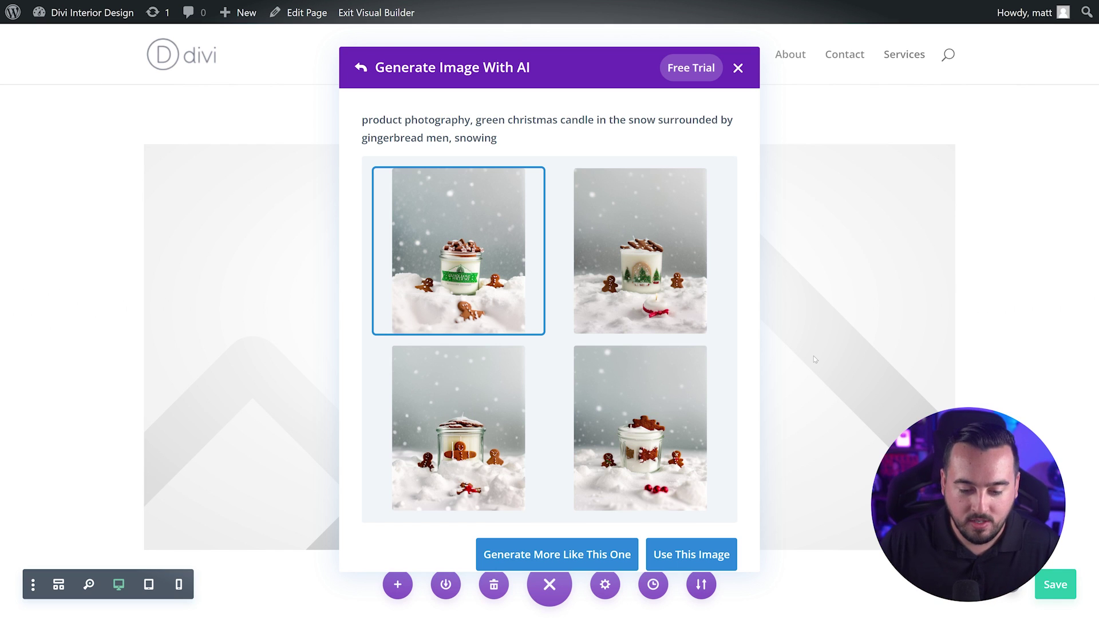
pyautogui.moveTo(438, 292)
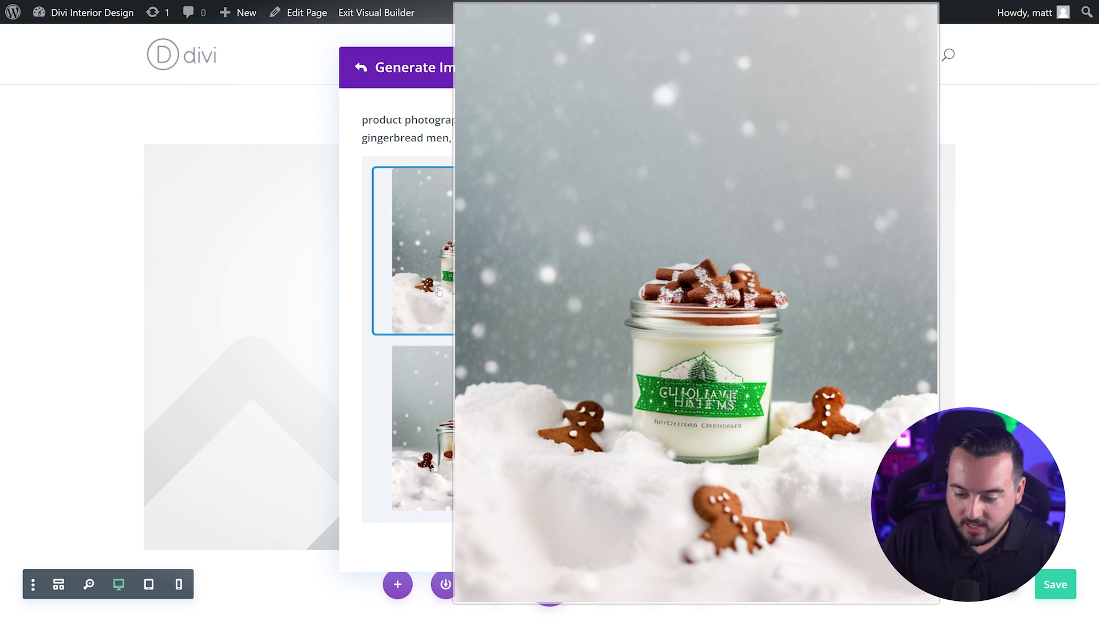
pyautogui.scroll(-3, 712, 371)
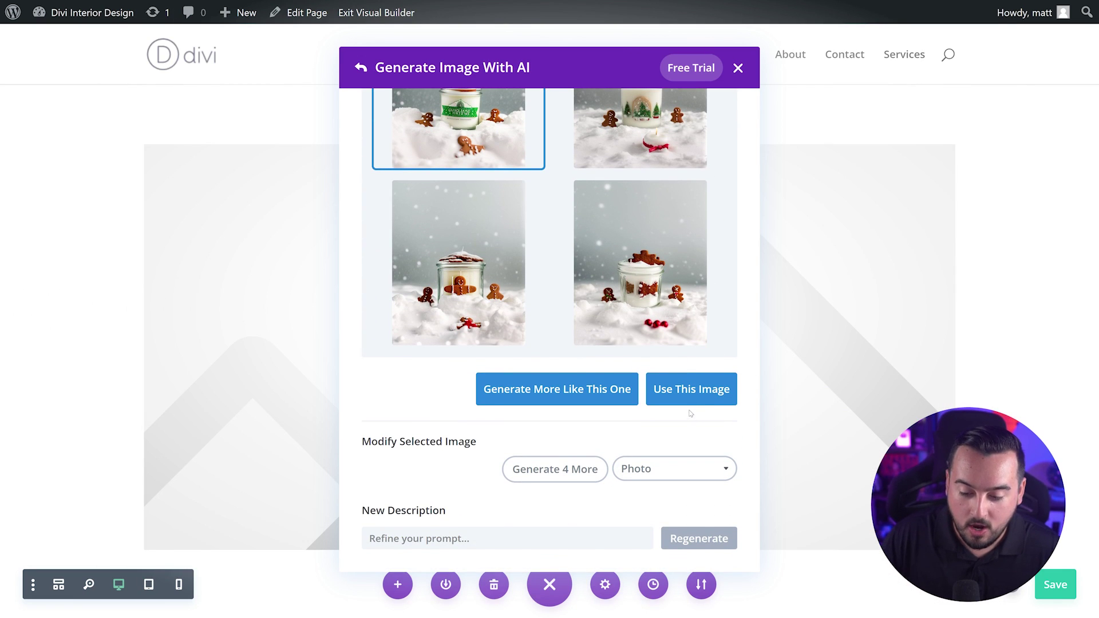
pyautogui.scroll(2, 690, 413)
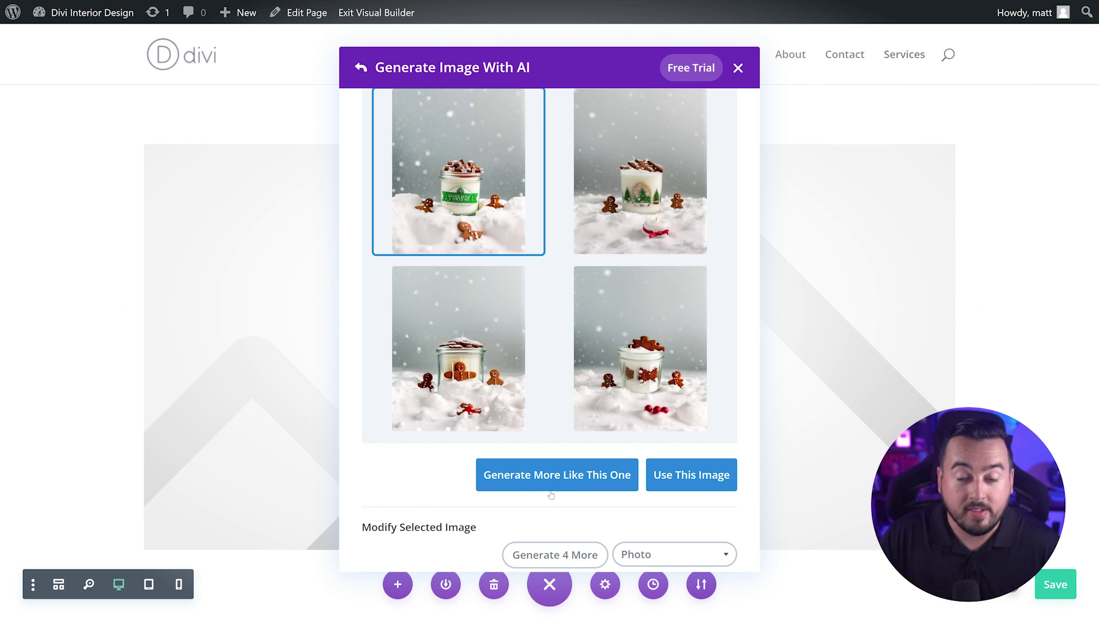
pyautogui.scroll(-2, 426, 456)
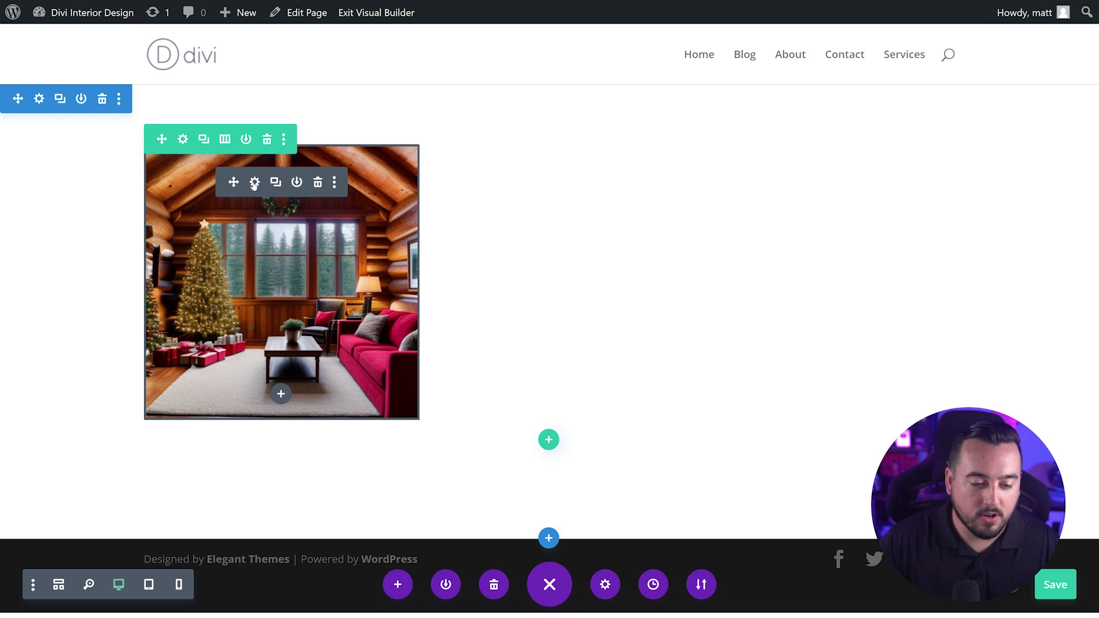
# Load the cabin image module's picture into the AI generator using Improve With AI
pyautogui.click(252, 182)
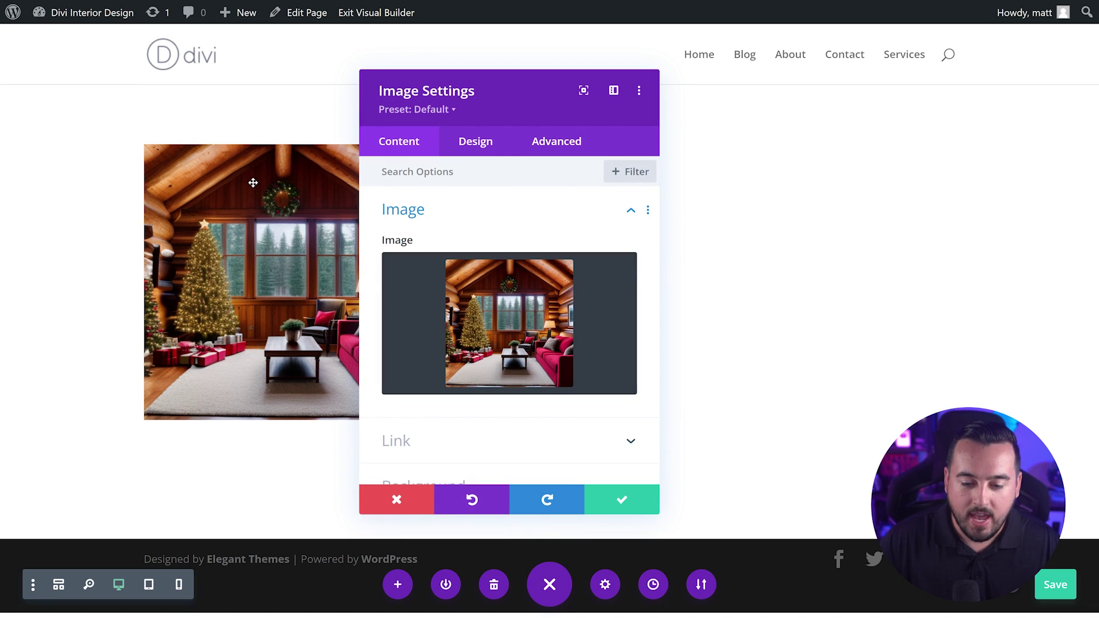
pyautogui.moveTo(546, 277)
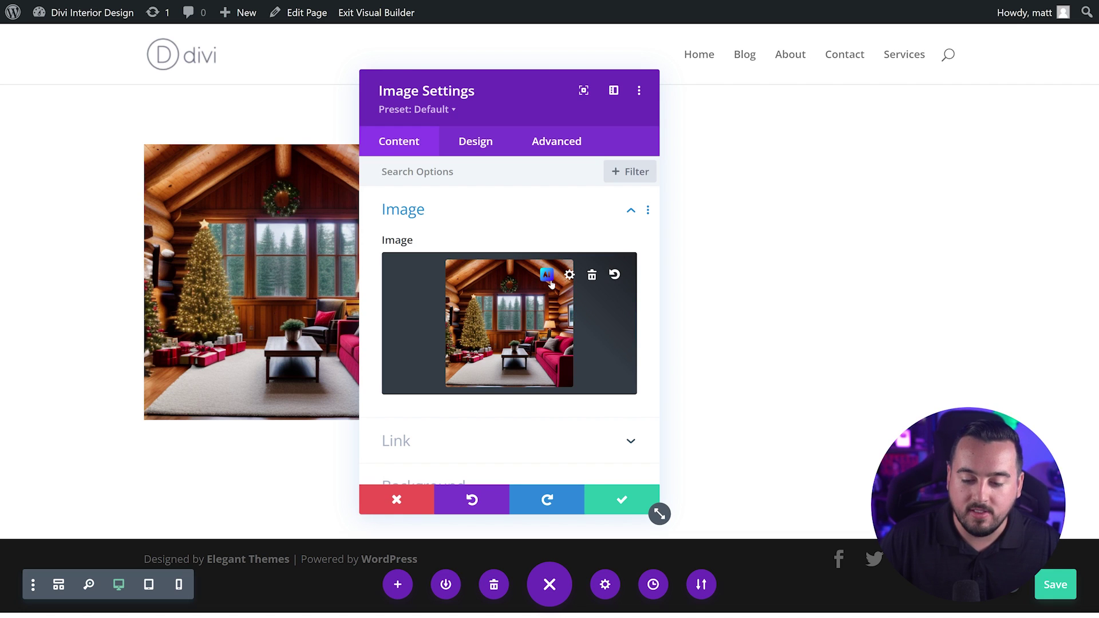
pyautogui.click(548, 279)
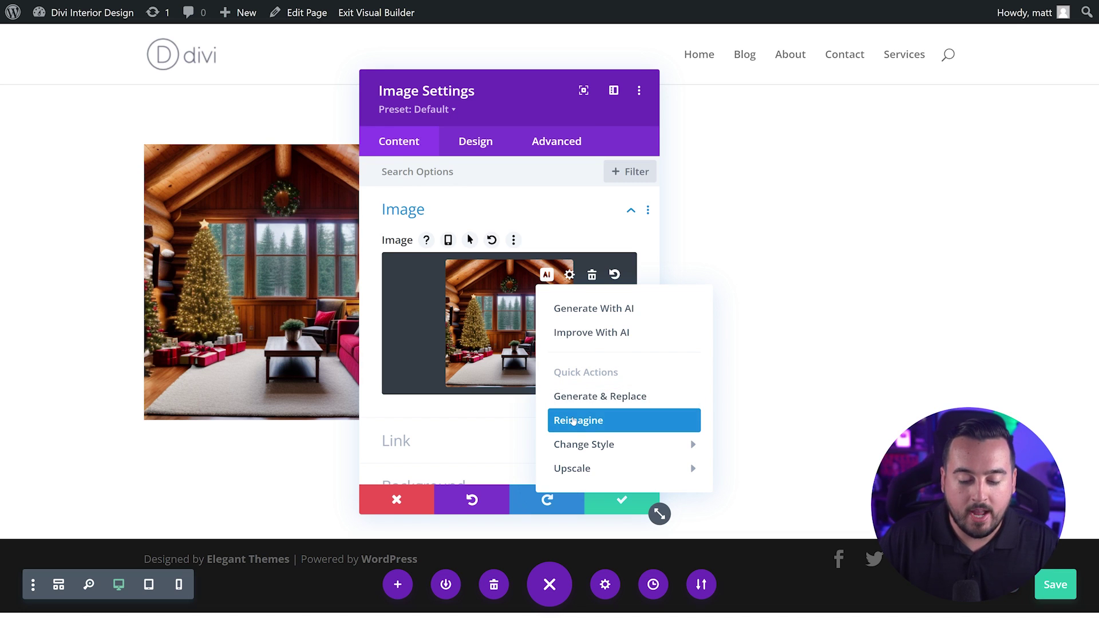
pyautogui.moveTo(588, 467)
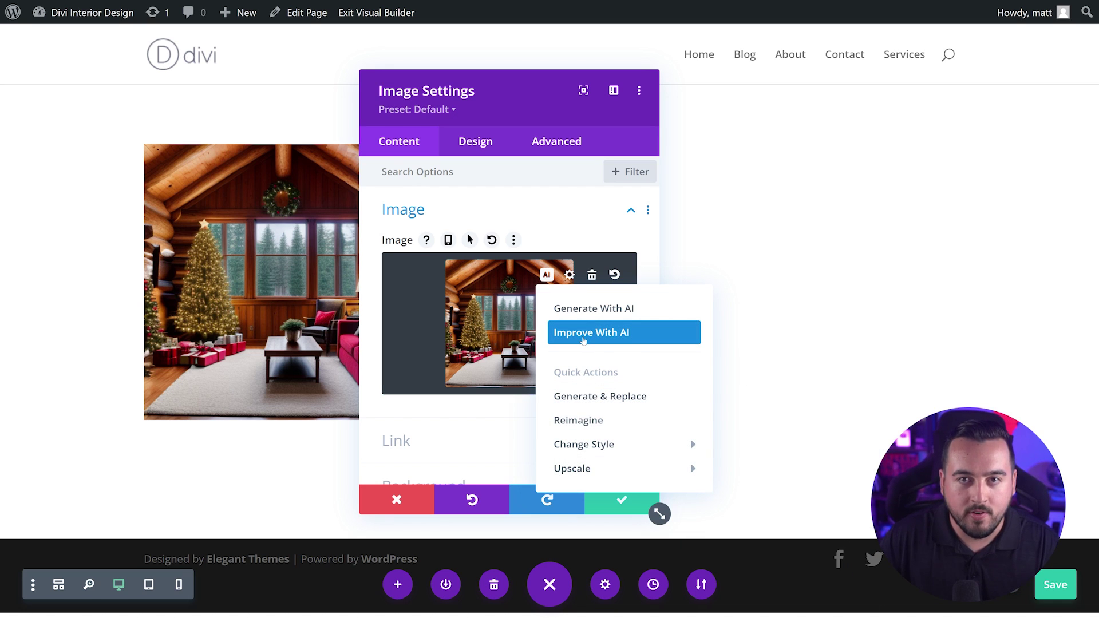
pyautogui.click(583, 336)
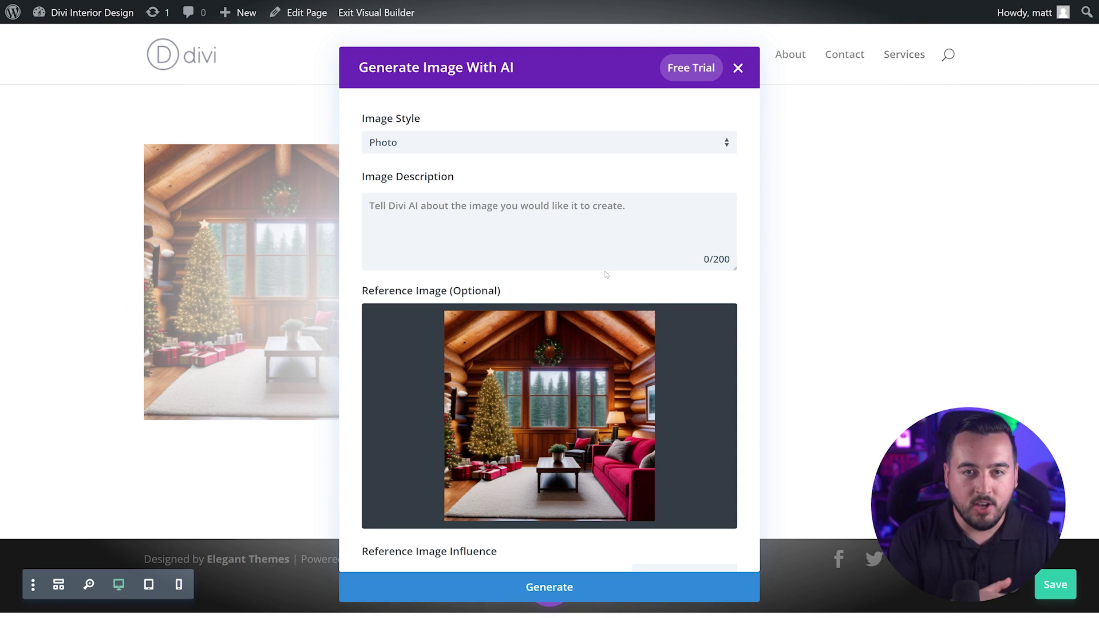
# Generate cabin variations from the prompt 'christmas cabin interior with green couch'
pyautogui.click(611, 248)
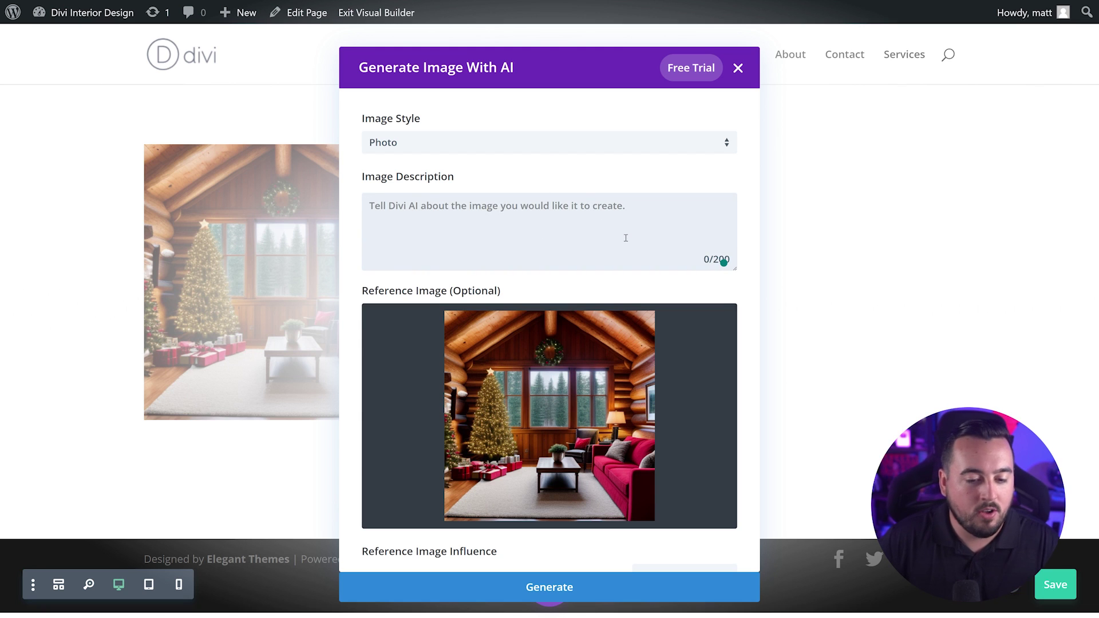
pyautogui.scroll(-1, 626, 240)
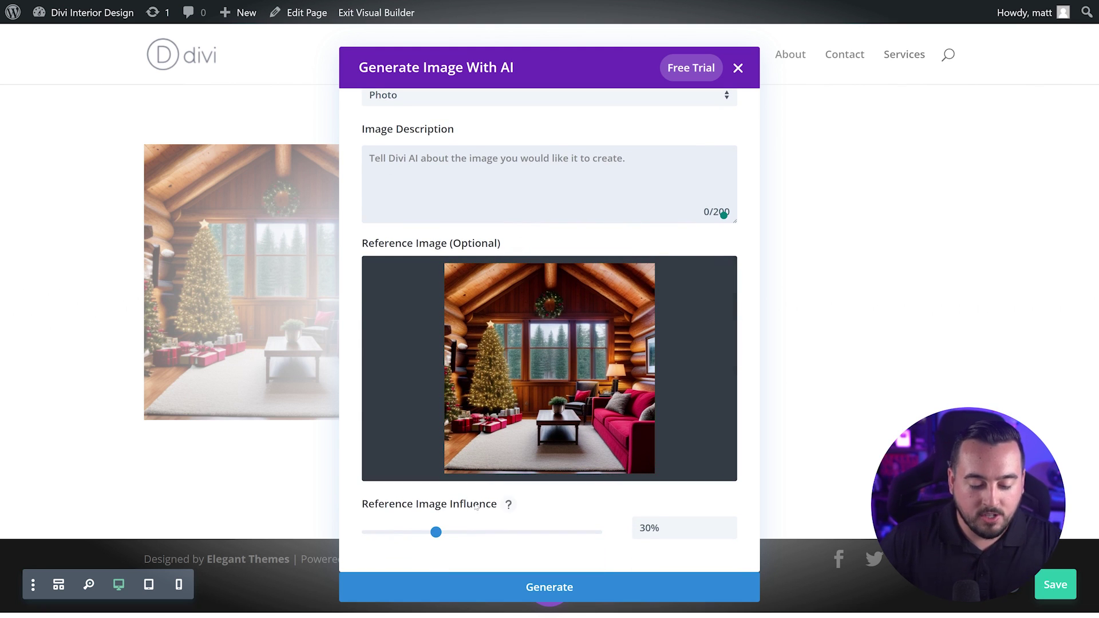
pyautogui.scroll(1, 462, 238)
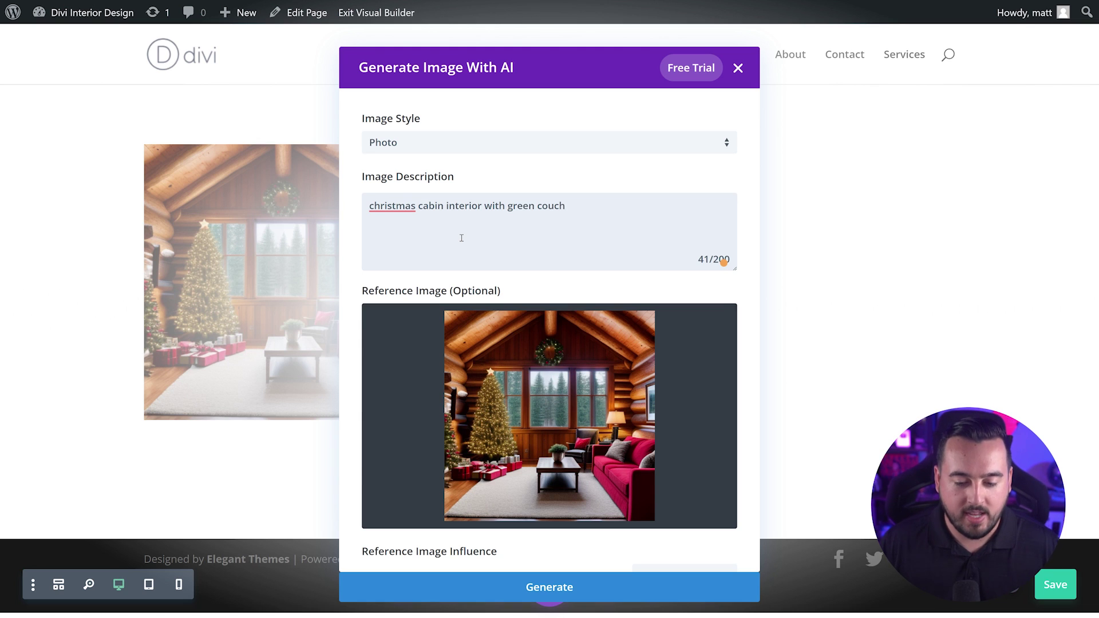
pyautogui.scroll(-1, 461, 238)
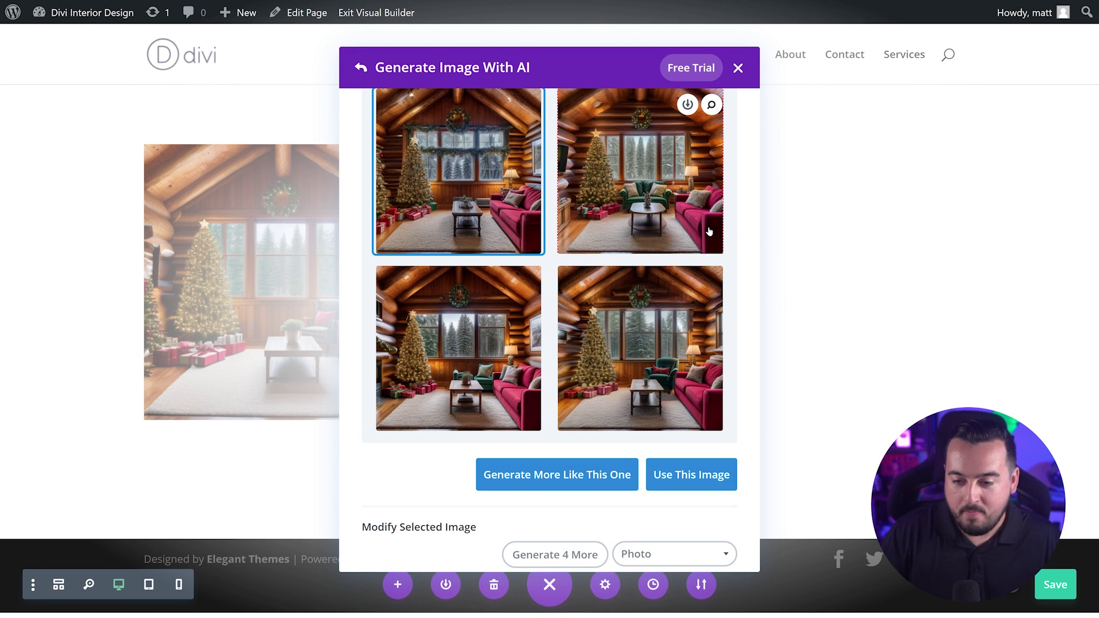
# Preview the generated cabin thumbnails and view the prompt keyword reference table
pyautogui.moveTo(708, 231)
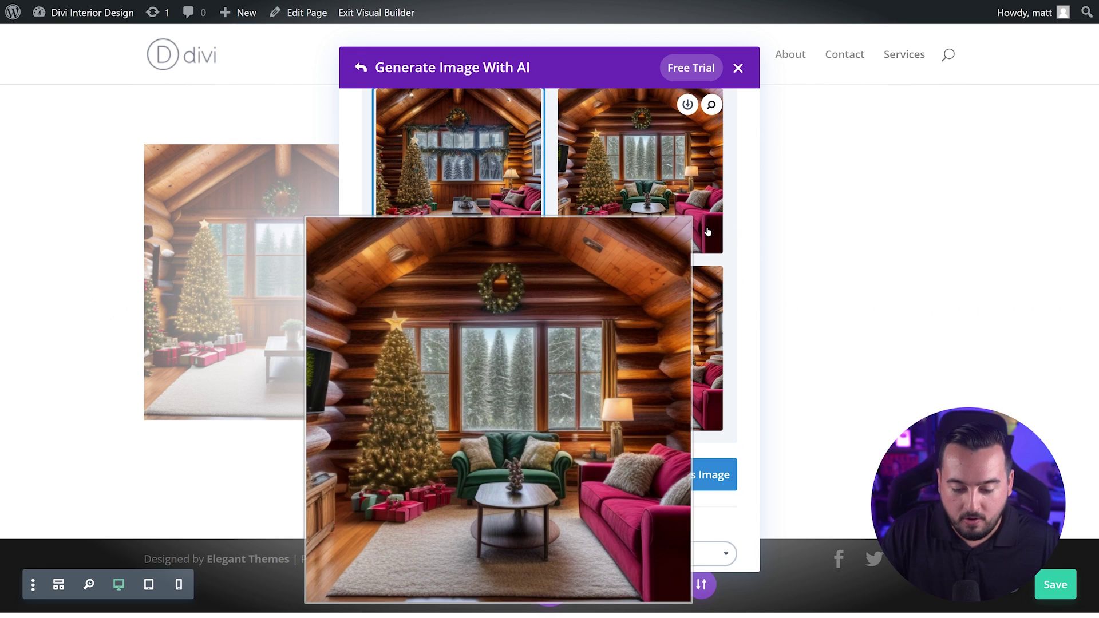
pyautogui.moveTo(671, 342)
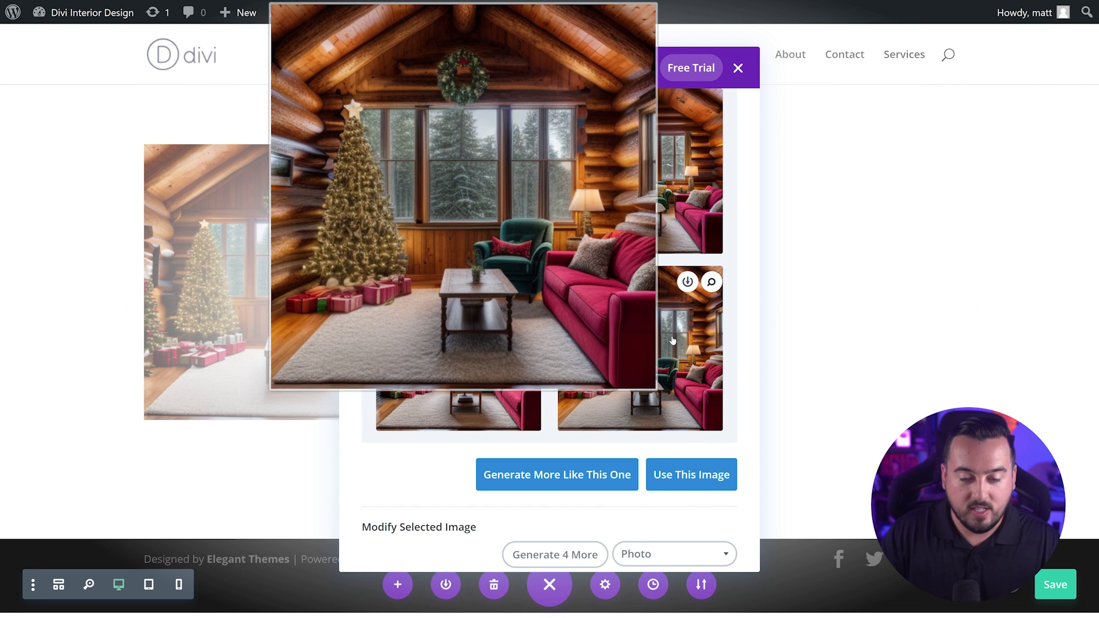